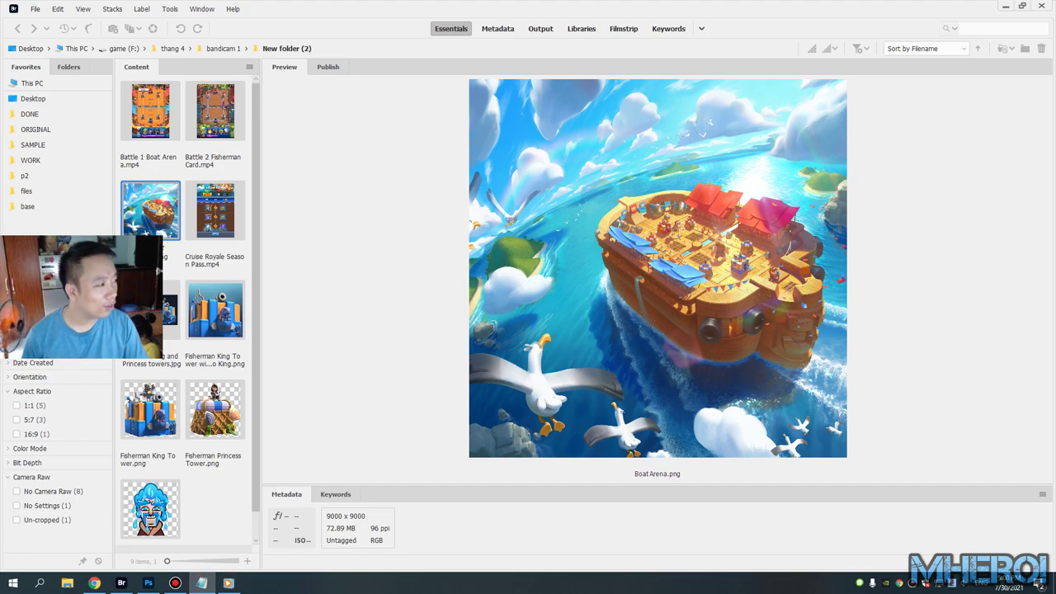
Step: Bring the Season 26 Notepad notes forward and move the window left over Bridge
click(201, 583)
mouse_move(790, 139)
mouse_down()
mouse_move(542, 146)
mouse_move(533, 134)
mouse_up()
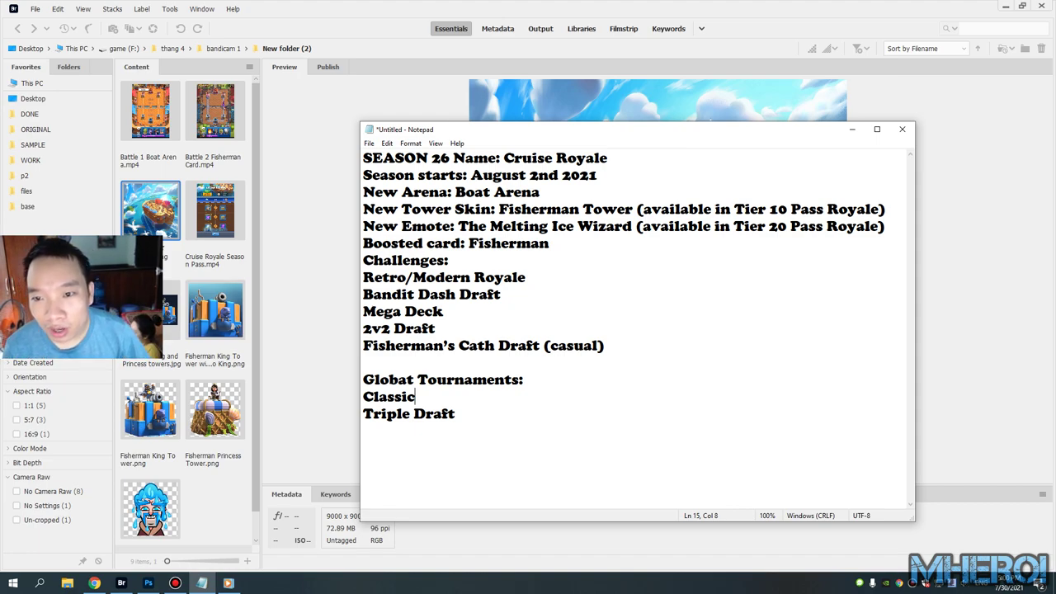
Step: Nudge the notes window up, then advance Bridge to the Fisherman King and Princess towers image
drag(633, 138, 631, 128)
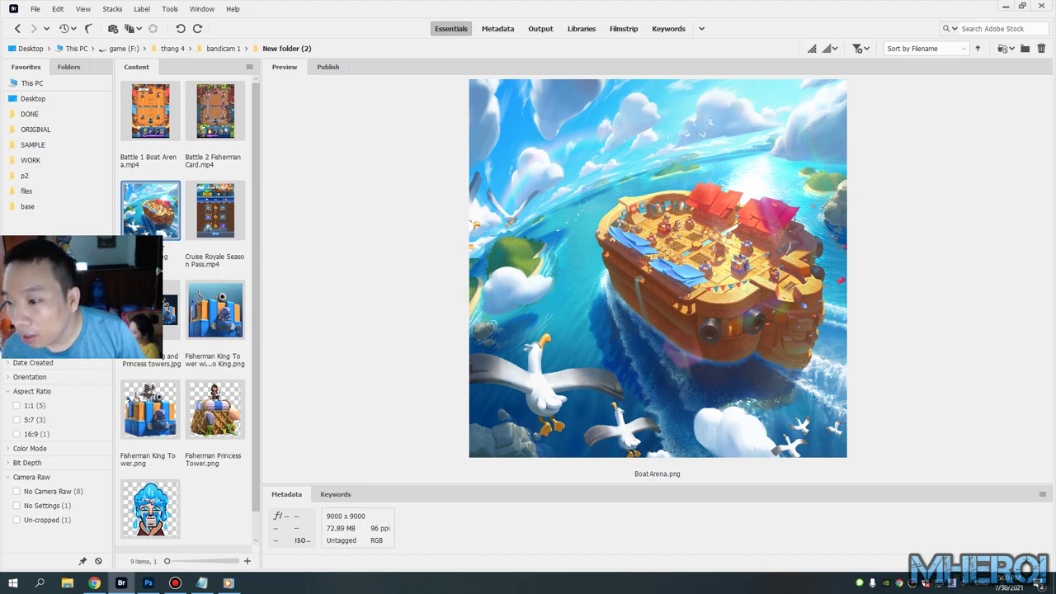
key(Down)
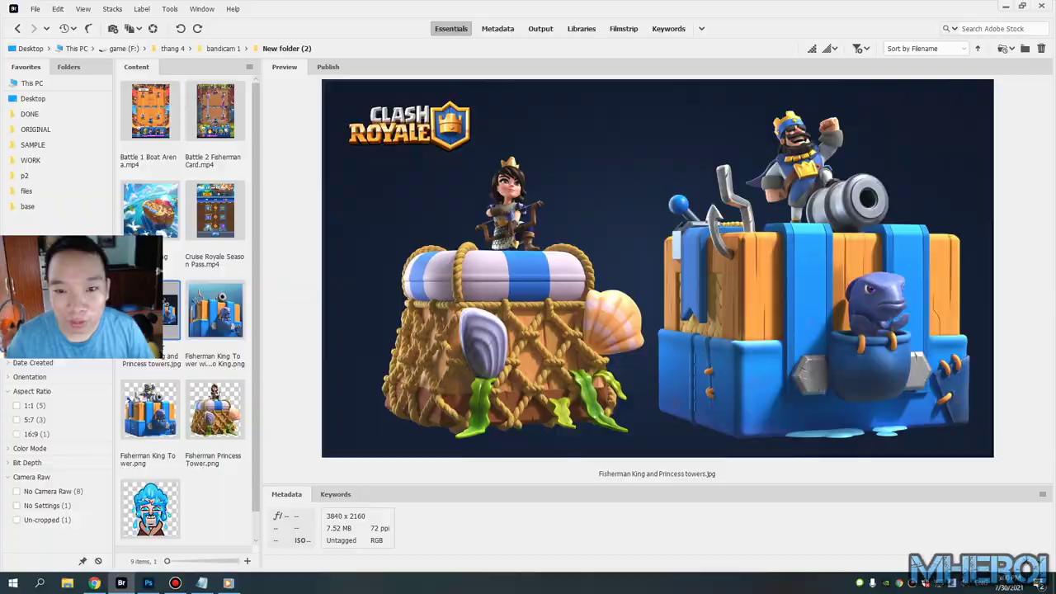
Step: View the towers image full screen, pass the Melting Ice Wizard emote, and select Battle 1 Boat Arena.mp4
key(space)
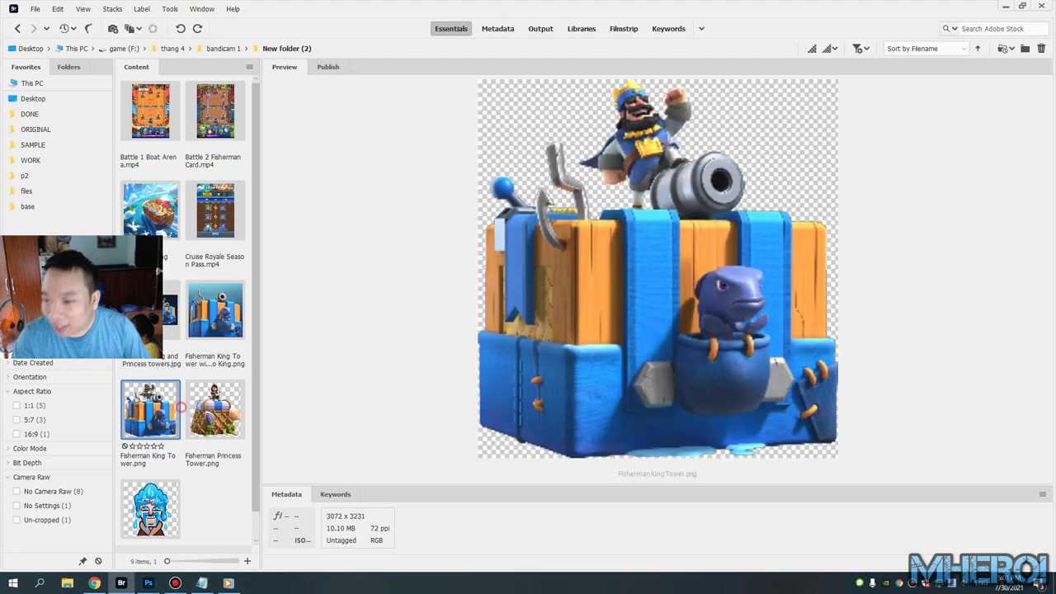
key(Right)
key(Right)
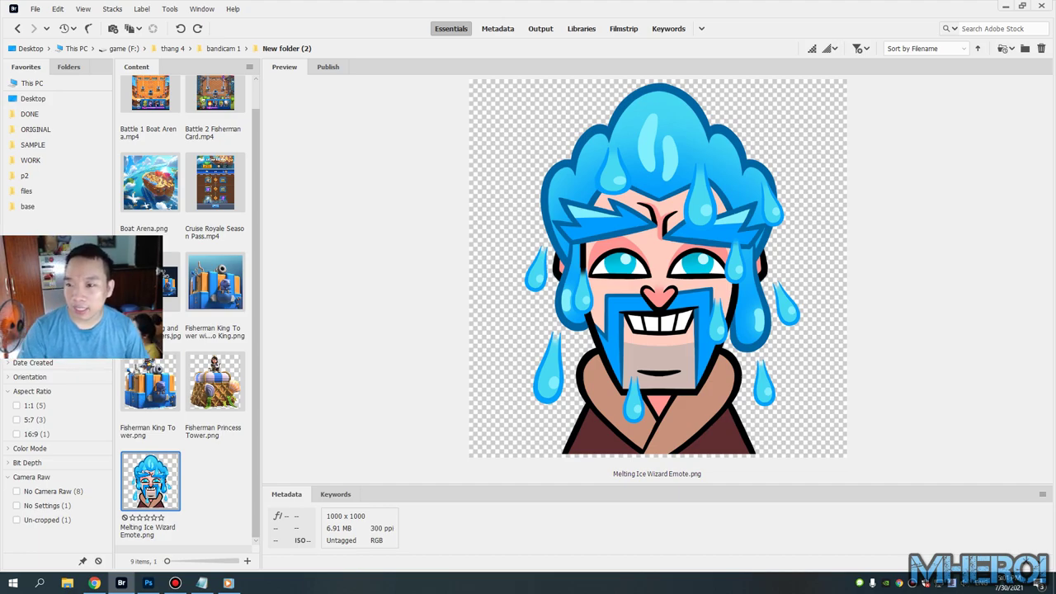
scroll(183, 313, up, 1)
key(Home)
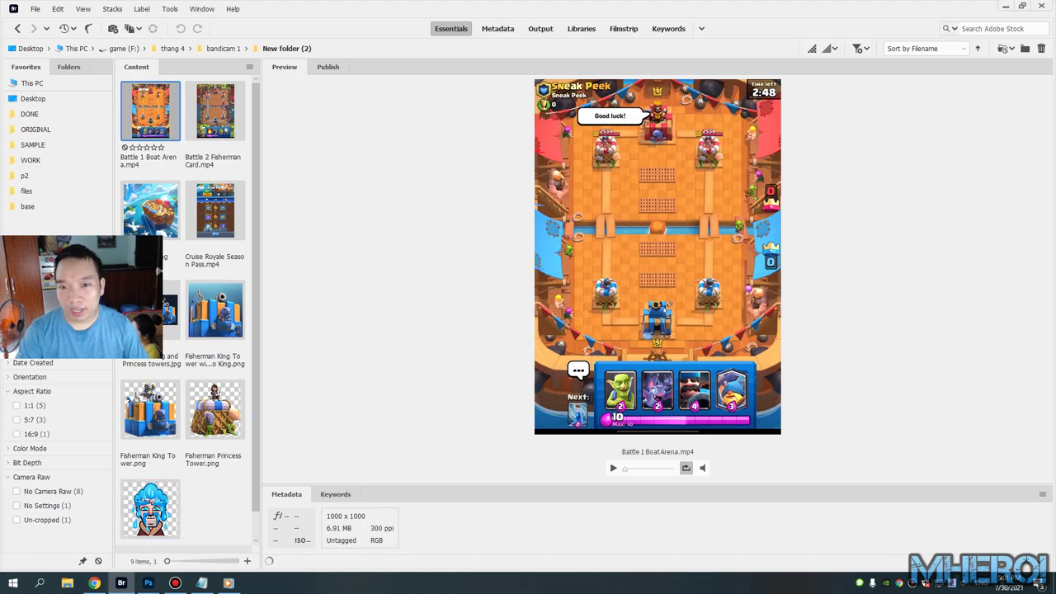
Step: Play the Battle 1 Boat Arena video, then return it to its start
click(614, 467)
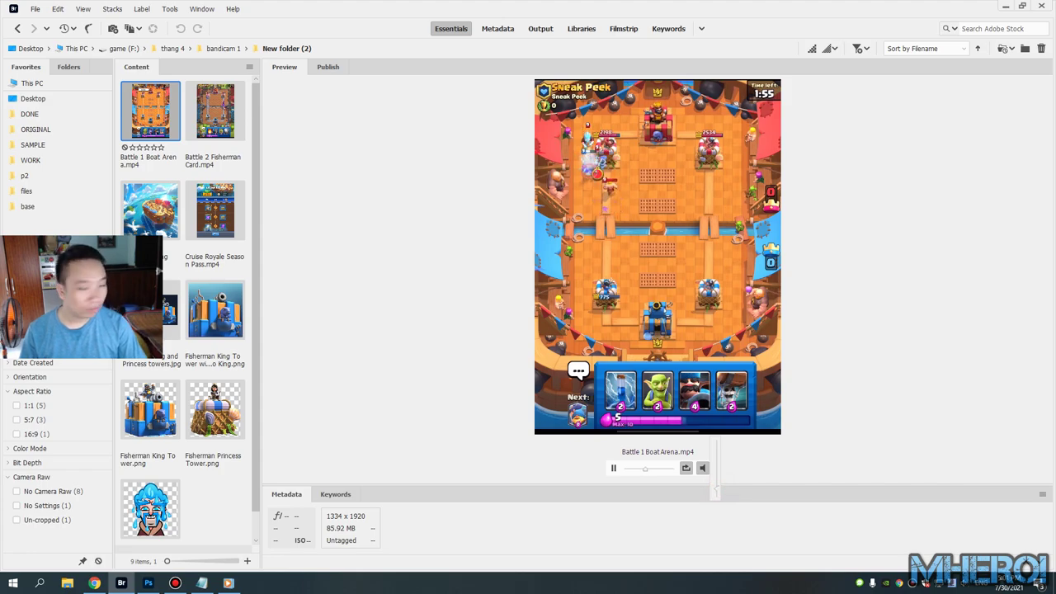
key(Right)
key(Left)
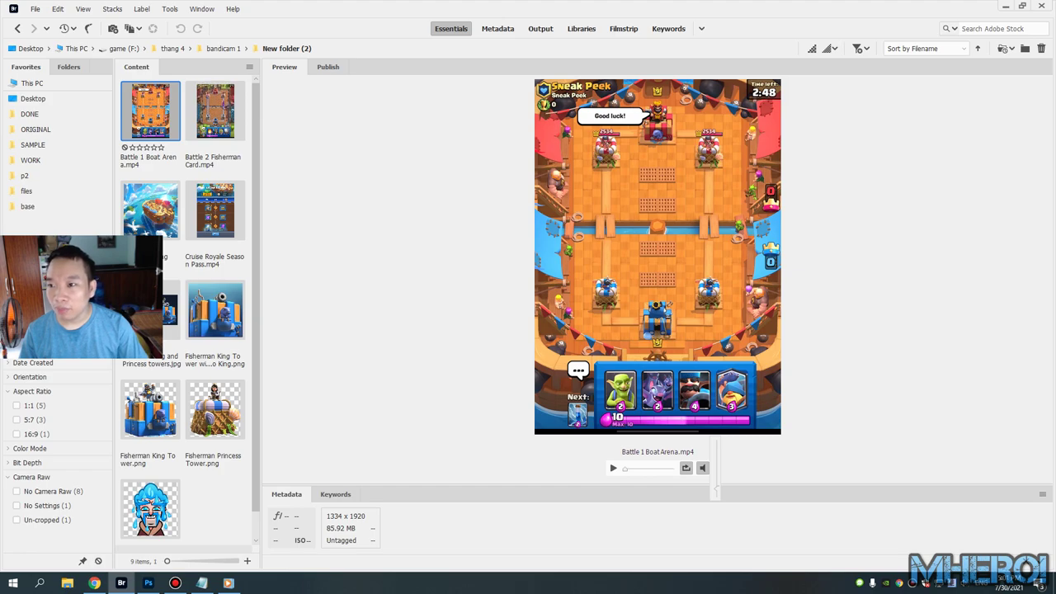
Step: Select and play the Battle 2 Fisherman Card video
key(Down)
key(Left)
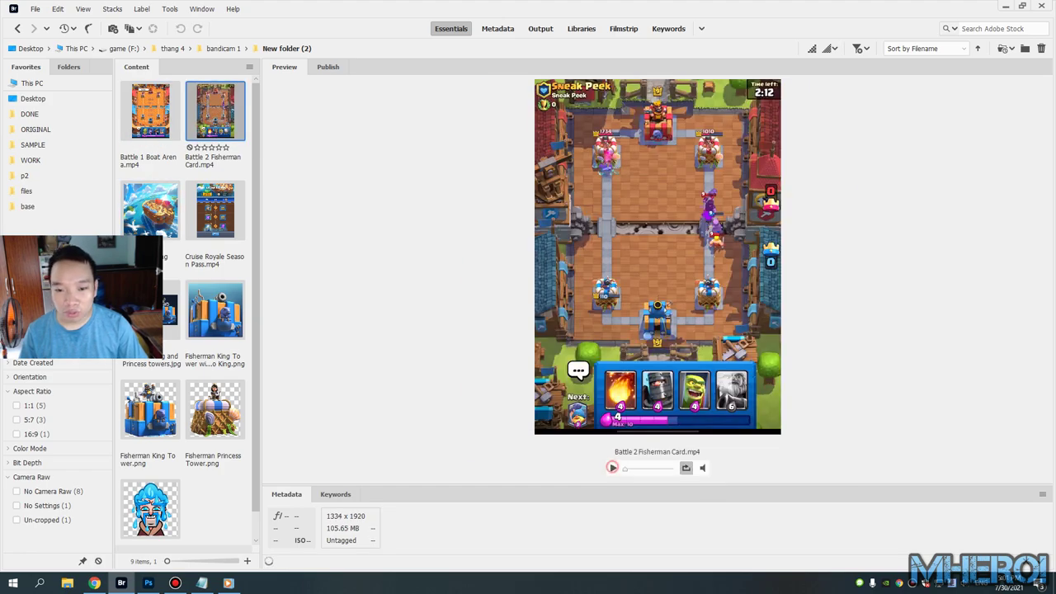
click(612, 467)
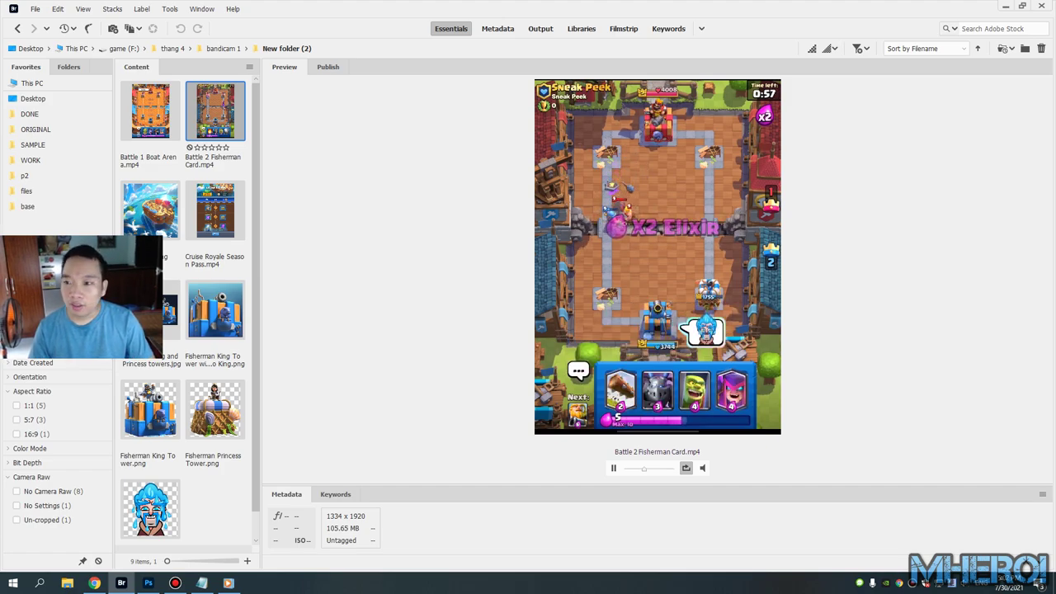
Step: Let Battle 2 play, then switch to the Cruise Royale Season Pass video
key(Down)
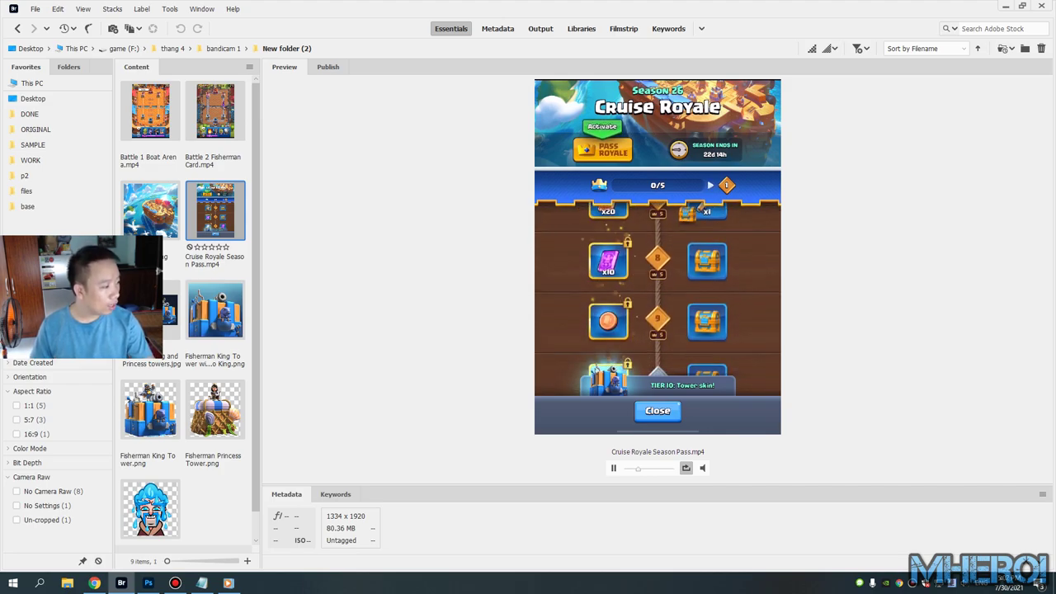
Step: Toggle away from Bridge and back, then step back through thumbnails to the towers image
key(alt+Tab)
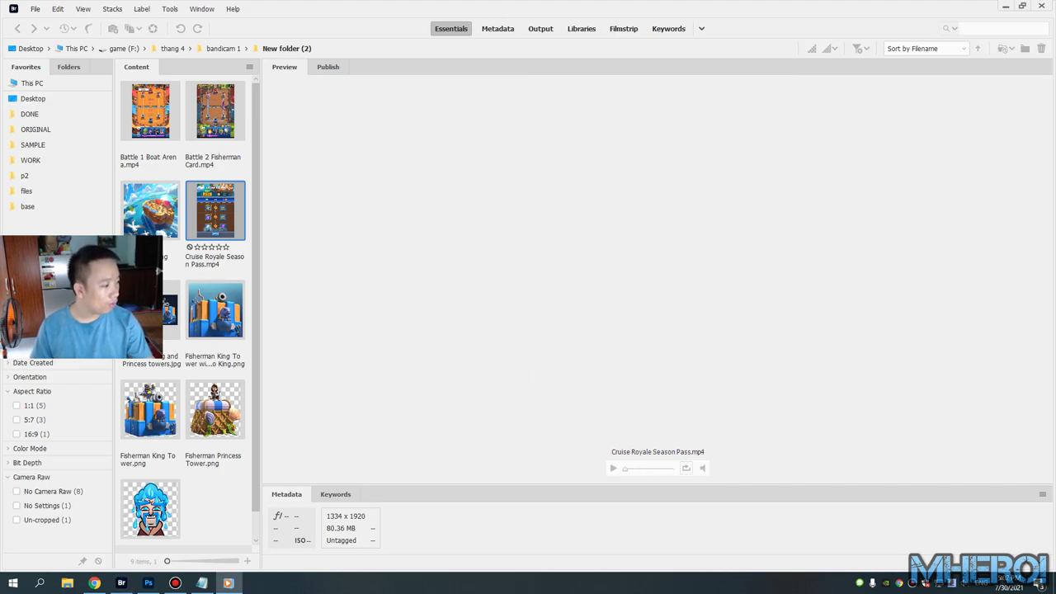
key(alt+Tab)
key(Down)
key(Left)
key(Up)
key(Right)
key(Right)
Step: Pass the Melting Ice Wizard emote, land on Fisherman Princess Tower, and bring the notes forward
key(Right)
key(Right)
key(Right)
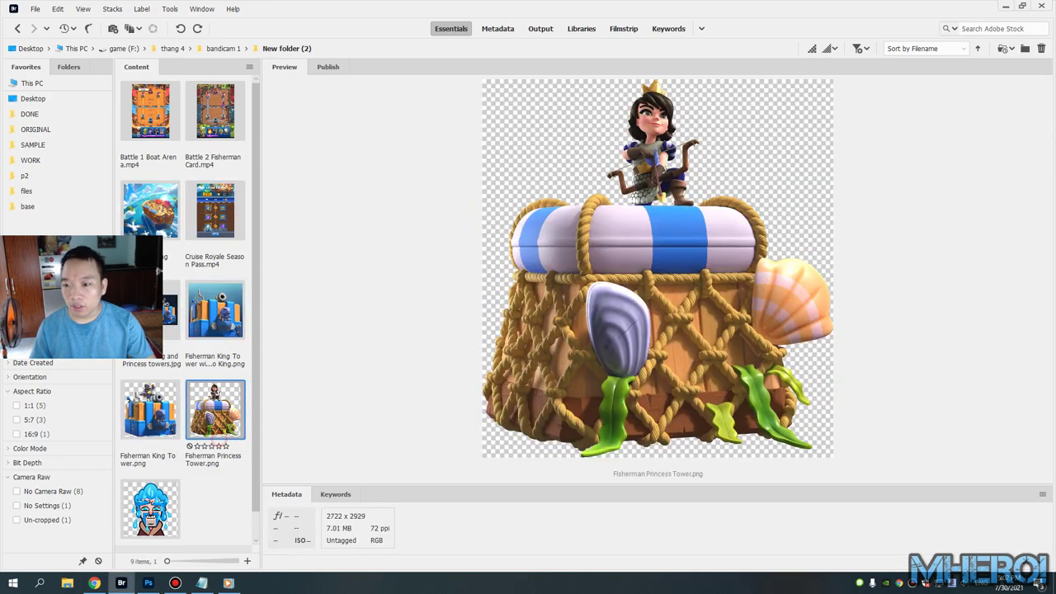
key(Right)
key(Up)
key(Right)
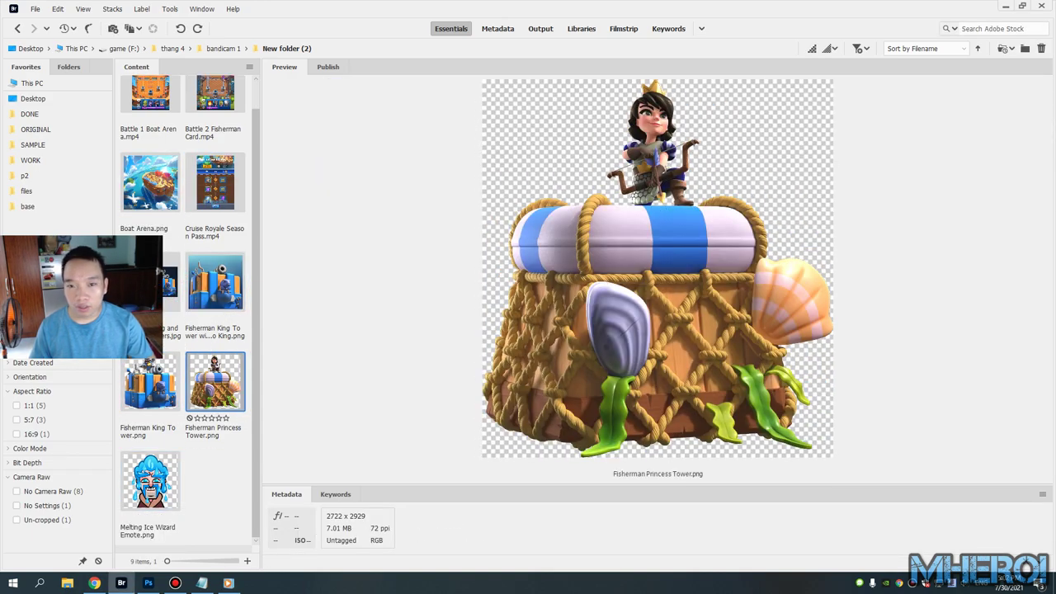
key(alt+Tab)
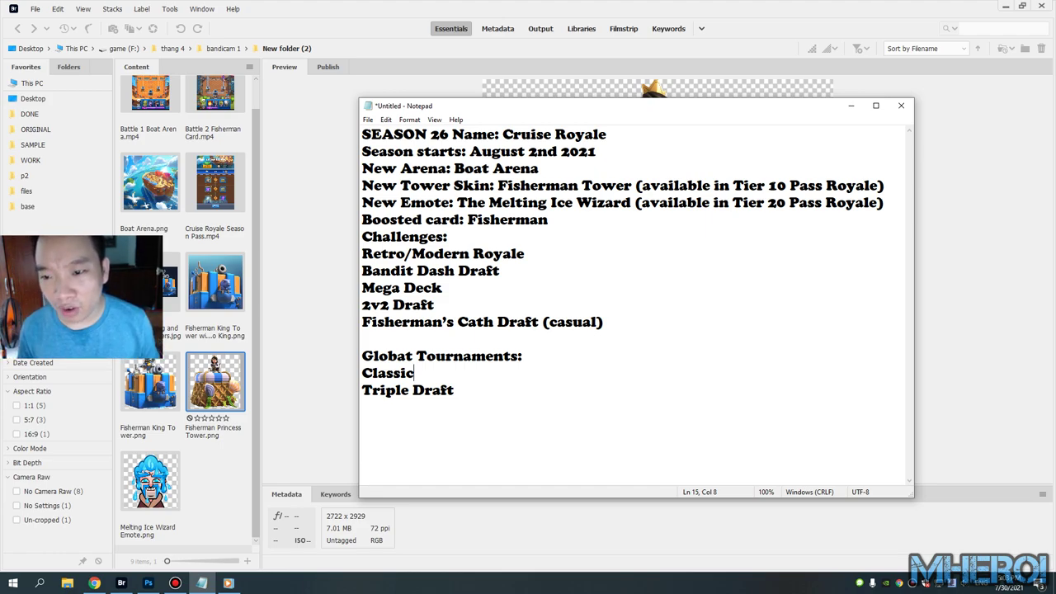
Step: Highlight the challenge lines and the Fisherman's Cath Draft entry in the notes
drag(455, 288, 361, 288)
click(499, 321)
drag(483, 305, 362, 305)
click(510, 337)
drag(540, 322, 394, 322)
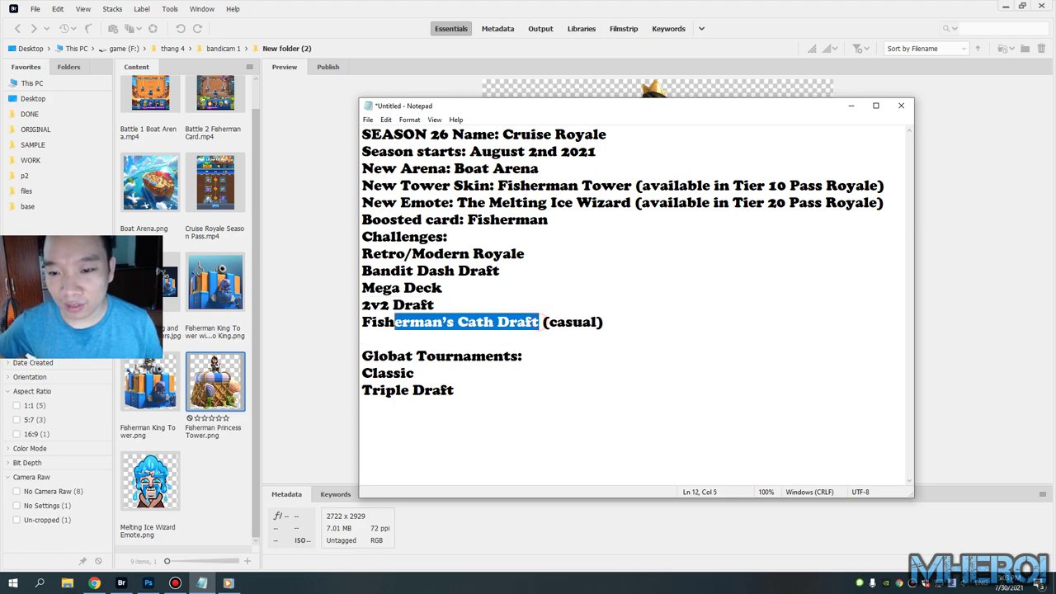
click(547, 358)
Step: Highlight the Globat Tournaments heading and Triple Draft line, then minimize Notepad
drag(568, 356, 362, 356)
click(539, 392)
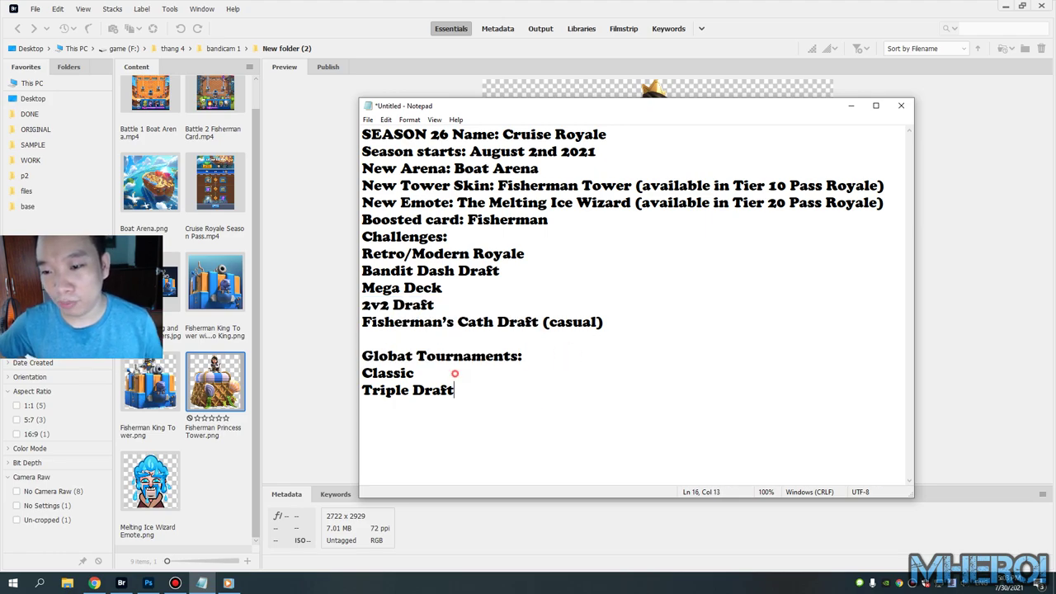
drag(455, 373, 361, 374)
drag(521, 393, 362, 390)
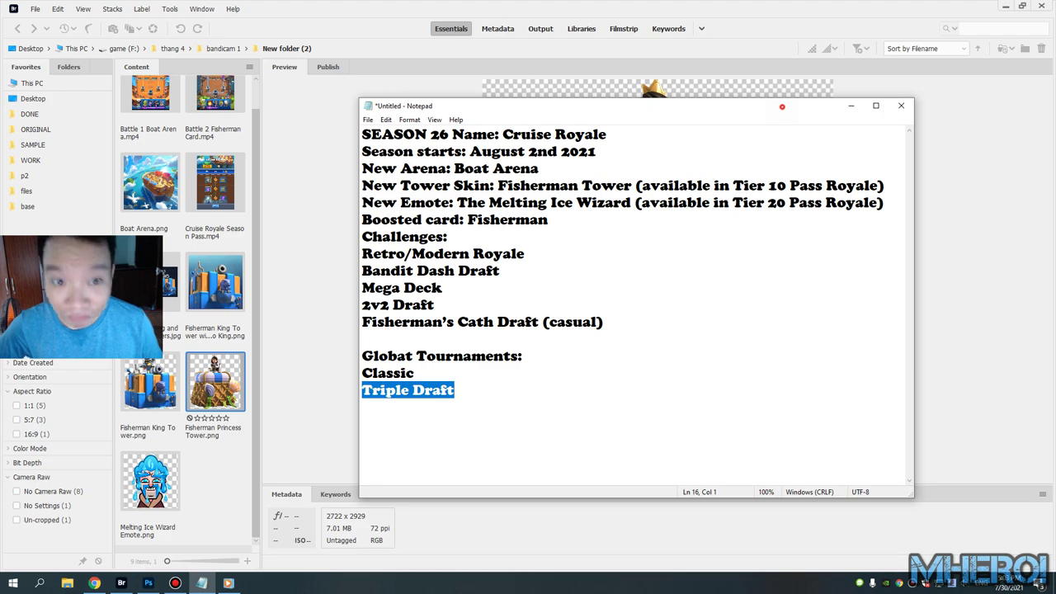
click(851, 106)
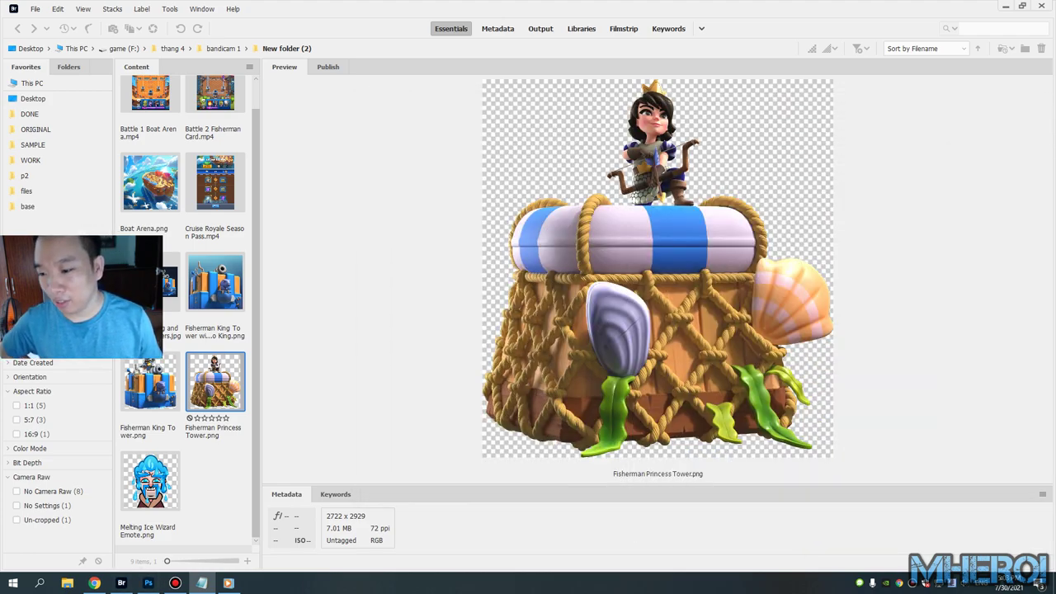
Step: Bring up Chrome on the Esoft Vietnam Facebook post, then switch to another taskbar window
click(94, 583)
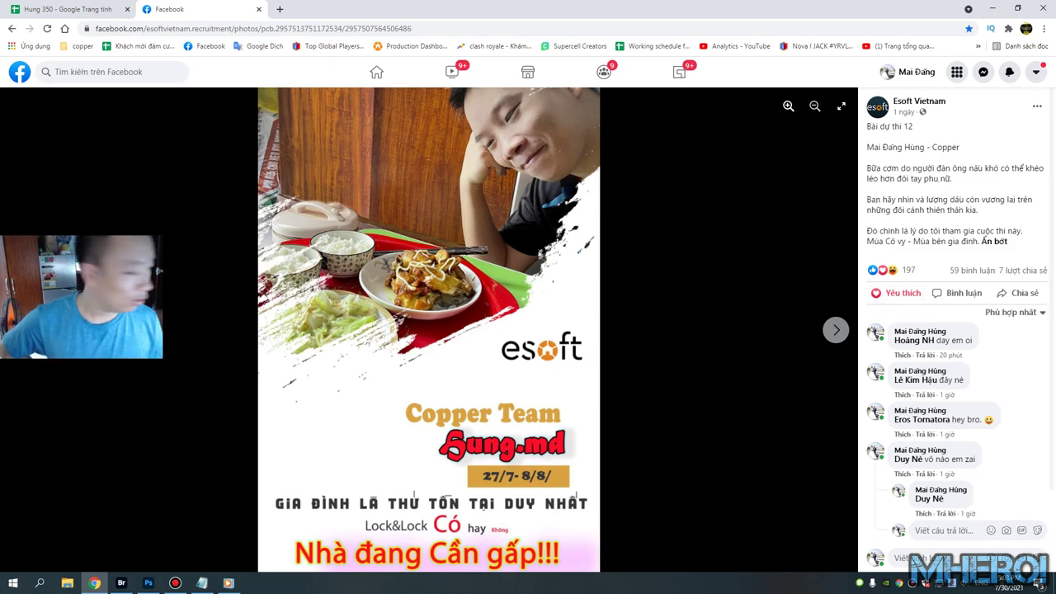
click(228, 583)
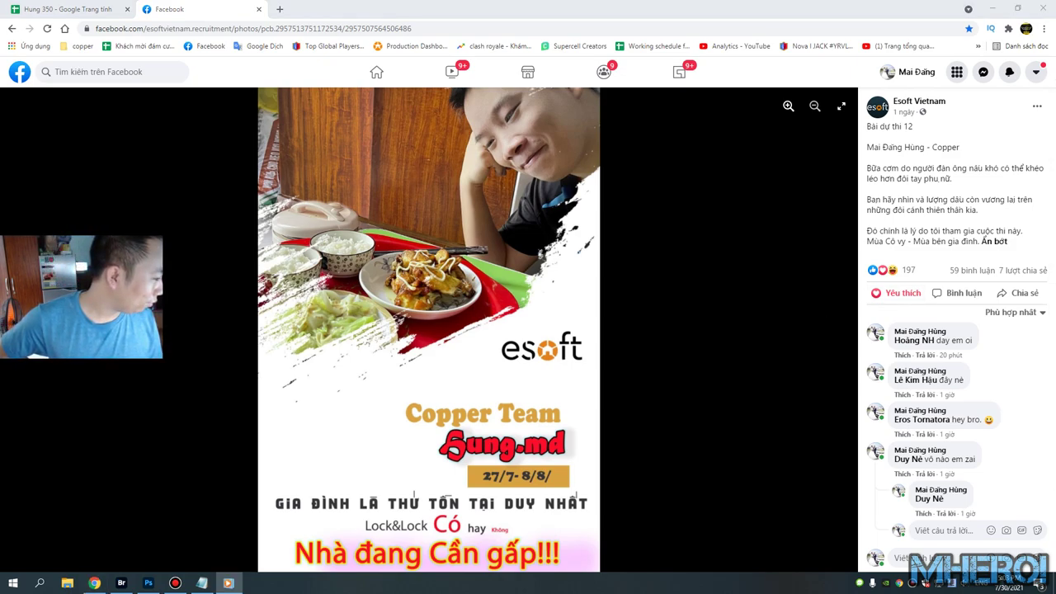